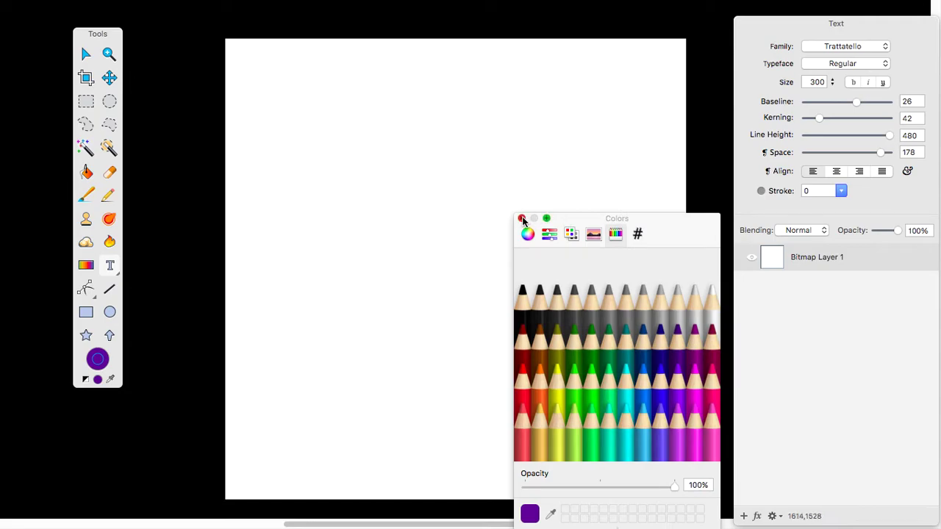
# Step: Close the Colors window to return to the blank white canvas
pyautogui.click(522, 219)
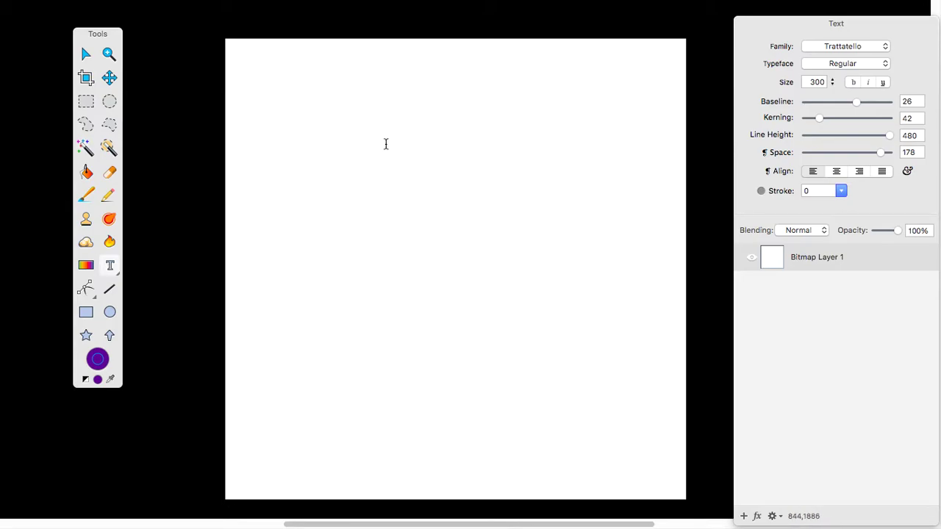
# Step: Create a text box near the top left of the canvas and type RANDY
pyautogui.click(330, 132)
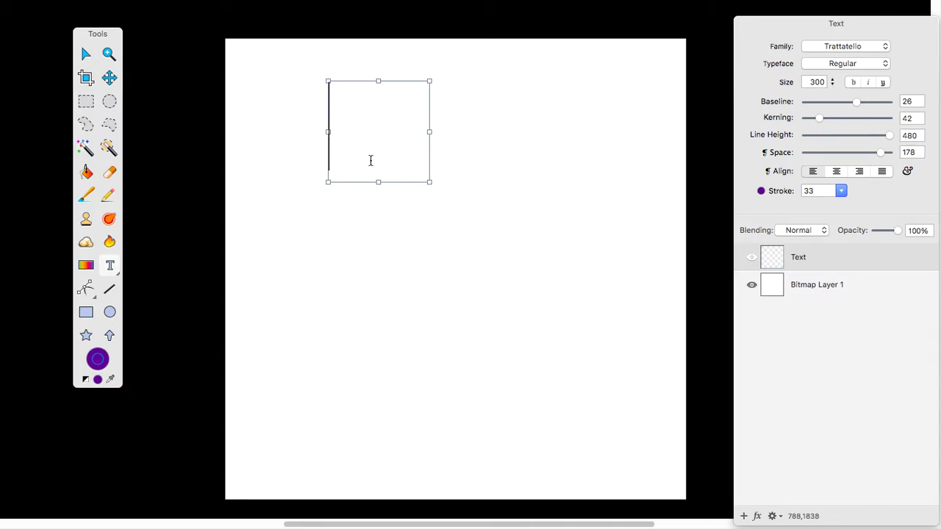
pyautogui.write('RANDY')
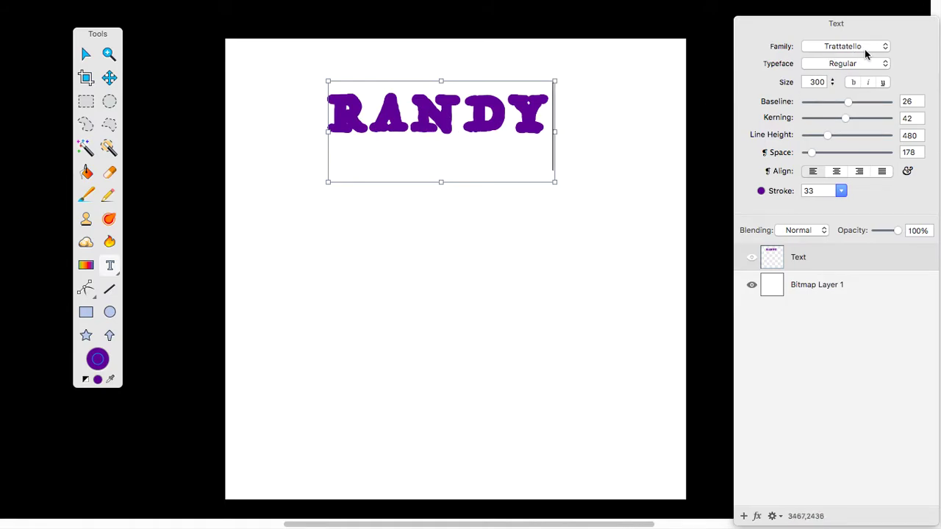
pyautogui.doubleClick(540, 117)
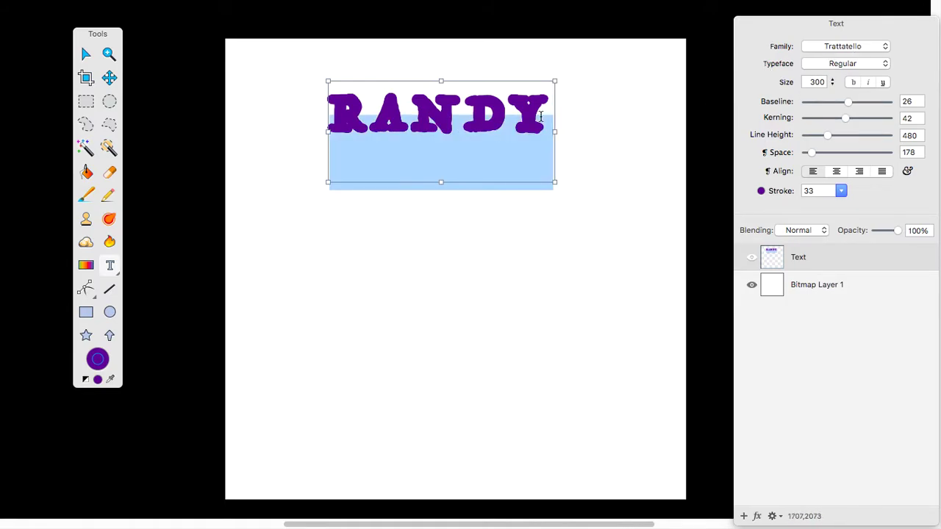
pyautogui.click(866, 47)
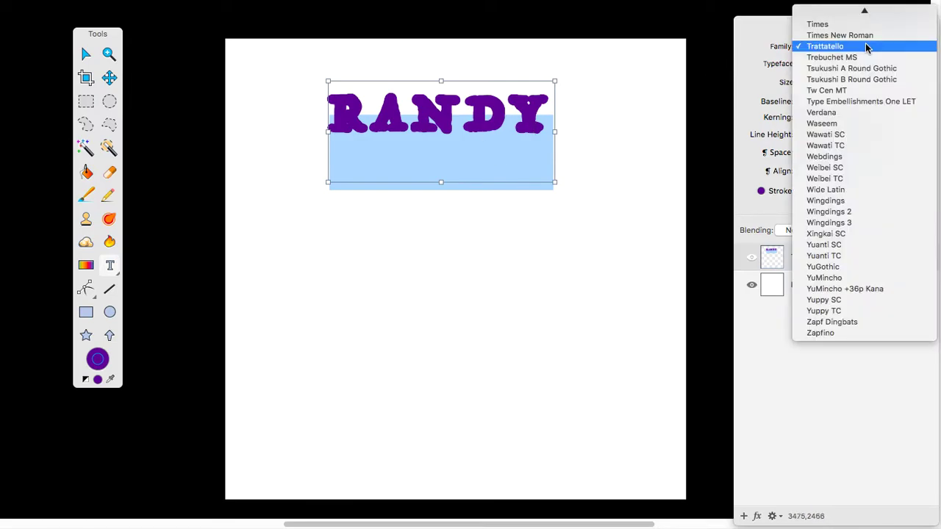
pyautogui.press('Down')
pyautogui.press('Down')
pyautogui.press('Down')
pyautogui.press('Down')
pyautogui.press('Down')
pyautogui.press('Down')
pyautogui.press('Down')
pyautogui.press('Down')
pyautogui.press('Down')
pyautogui.press('Down')
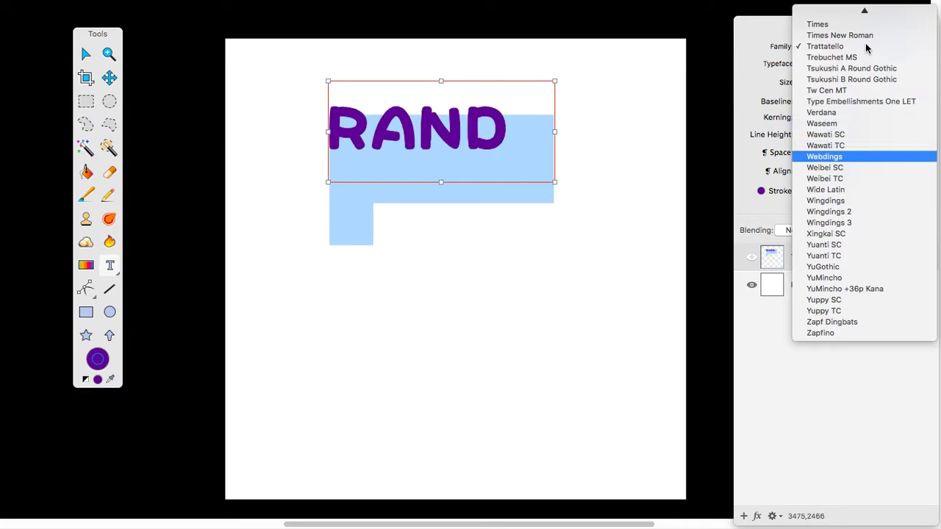
pyautogui.press('Down')
pyautogui.press('Down')
pyautogui.press('Down')
pyautogui.press('Down')
pyautogui.press('Down')
pyautogui.press('Down')
pyautogui.press('Down')
pyautogui.press('Down')
pyautogui.press('Down')
pyautogui.press('Down')
pyautogui.press('Down')
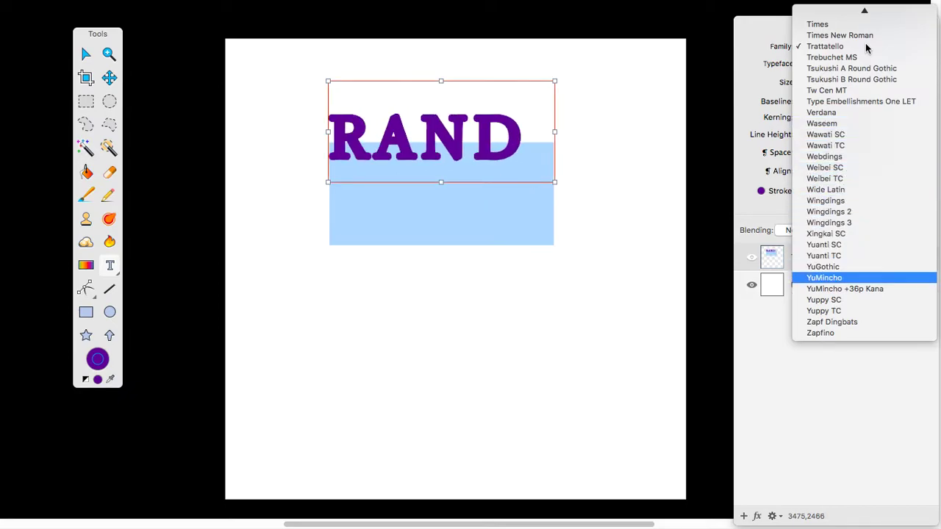
pyautogui.press('Down')
pyautogui.press('Down')
pyautogui.press('Up')
pyautogui.press('Up')
pyautogui.press('Up')
pyautogui.press('Up')
pyautogui.press('Up')
pyautogui.press('Up')
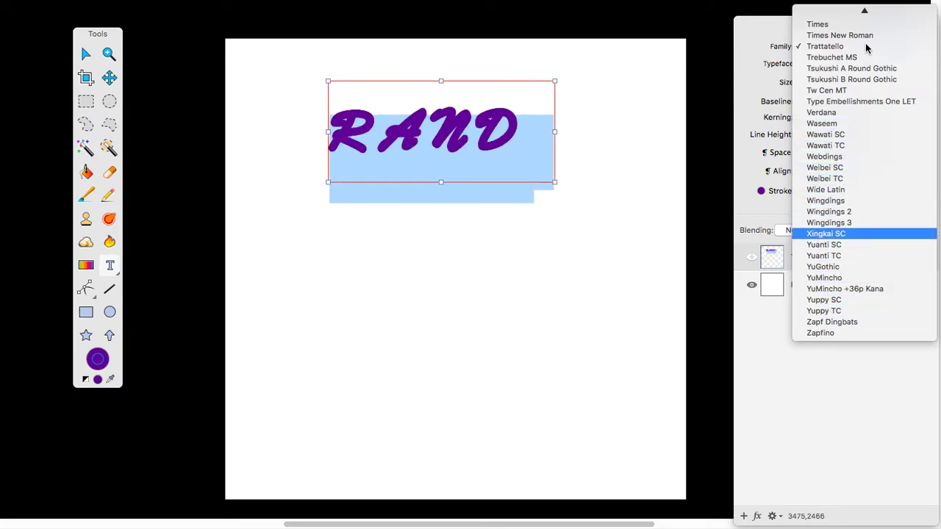
pyautogui.press('Up')
pyautogui.press('Up')
pyautogui.press('Up')
pyautogui.press('Up')
pyautogui.press('Up')
pyautogui.press('Up')
pyautogui.press('Up')
pyautogui.press('Up')
pyautogui.press('Up')
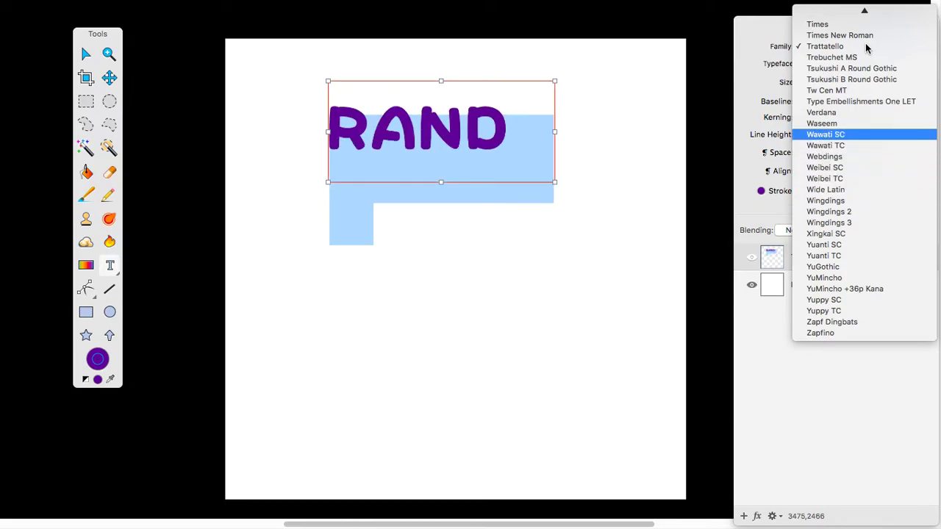
pyautogui.press('Up')
pyautogui.press('Up')
pyautogui.press('Up')
pyautogui.press('Up')
pyautogui.press('Up')
pyautogui.press('Up')
pyautogui.press('Up')
pyautogui.press('Up')
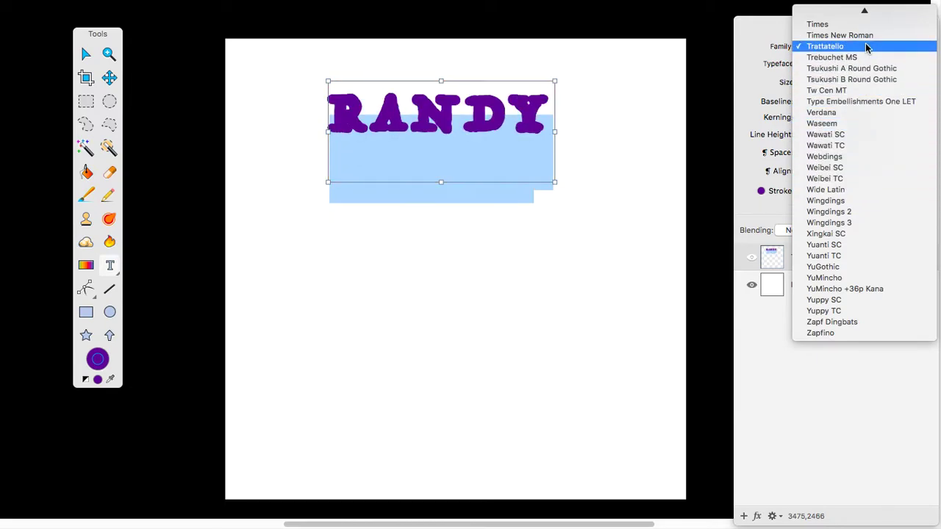
pyautogui.press('Return')
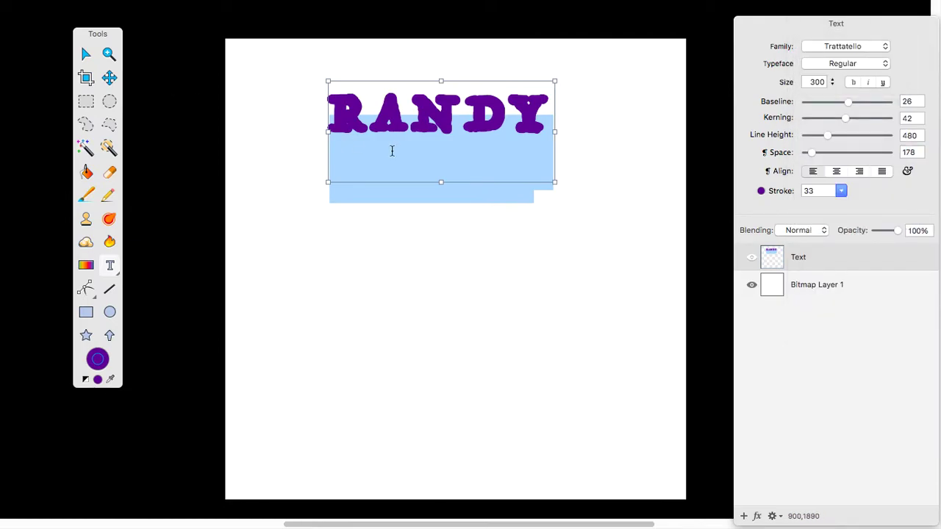
pyautogui.scroll(5, 391, 150)
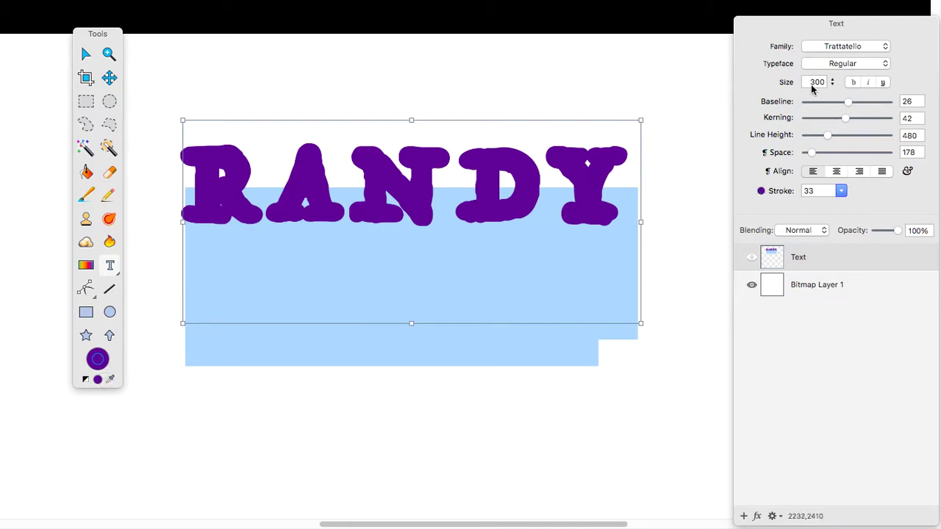
pyautogui.click(883, 83)
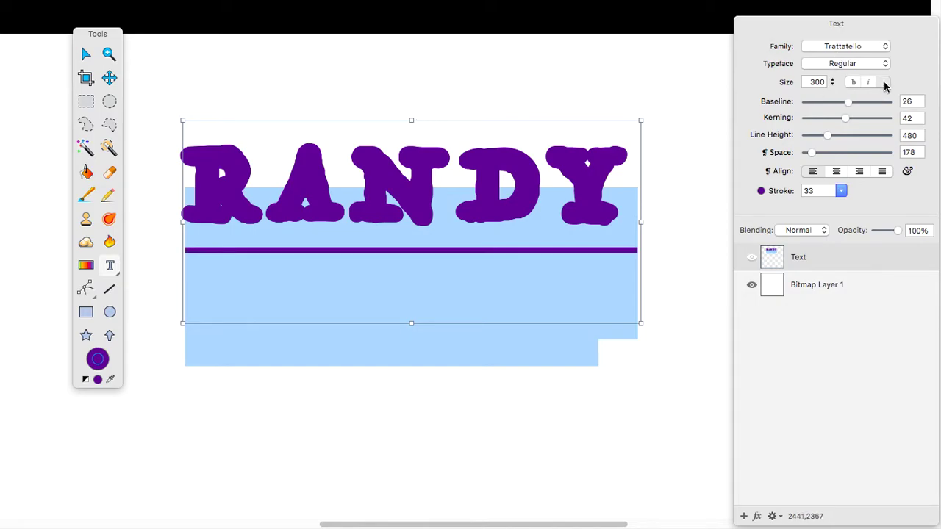
pyautogui.click(885, 84)
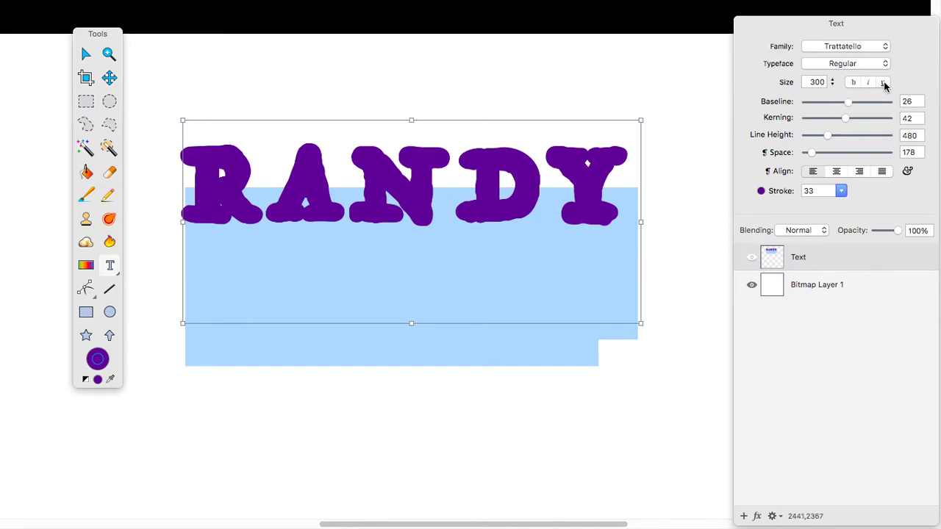
pyautogui.click(814, 65)
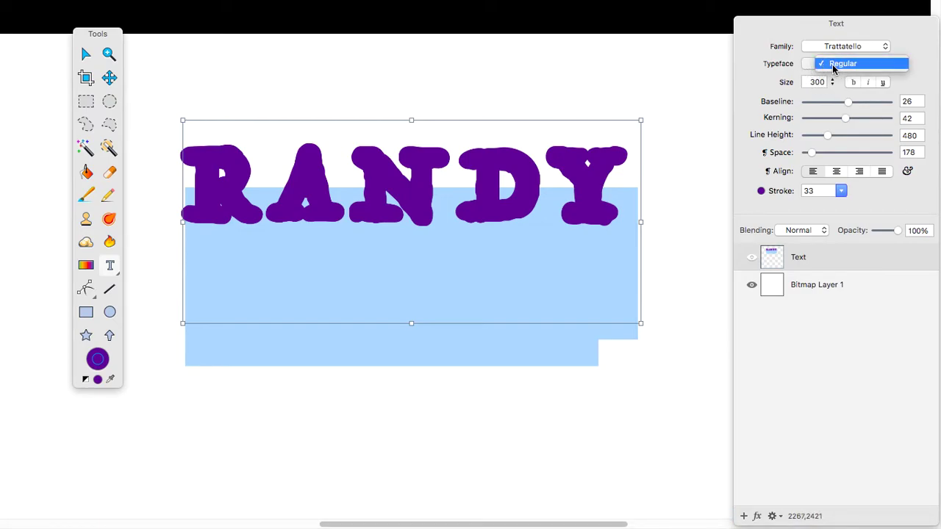
pyautogui.click(838, 67)
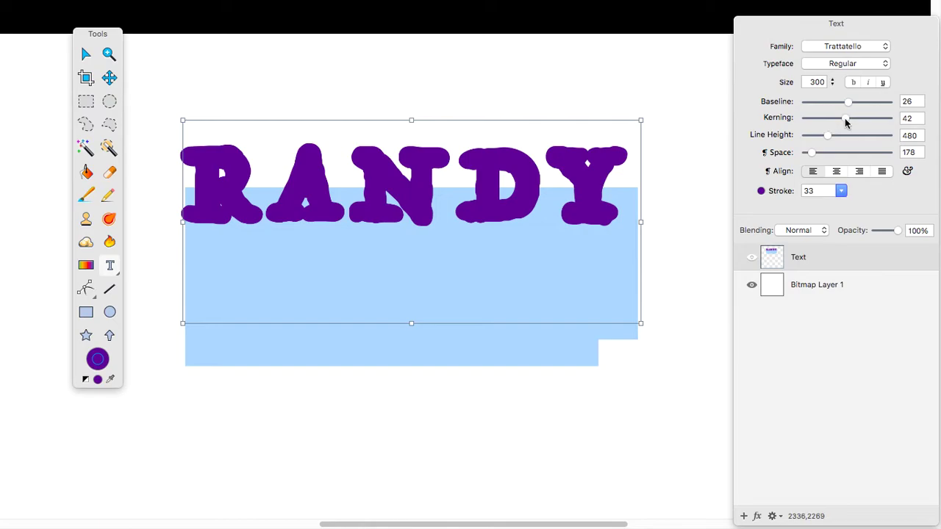
# Step: Adjust the RANDY letter kerning so it reads 31
pyautogui.moveTo(846, 123); pyautogui.dragTo(843, 123)
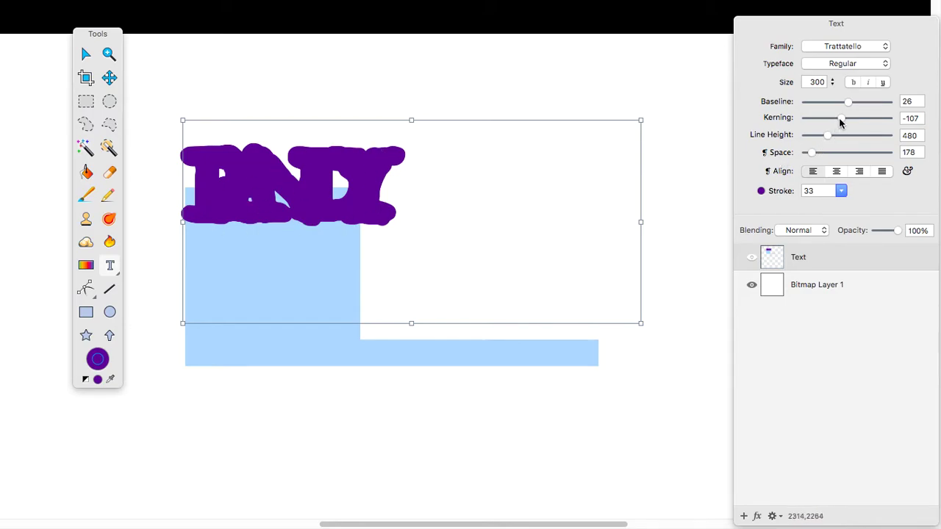
pyautogui.moveTo(840, 121); pyautogui.dragTo(842, 123)
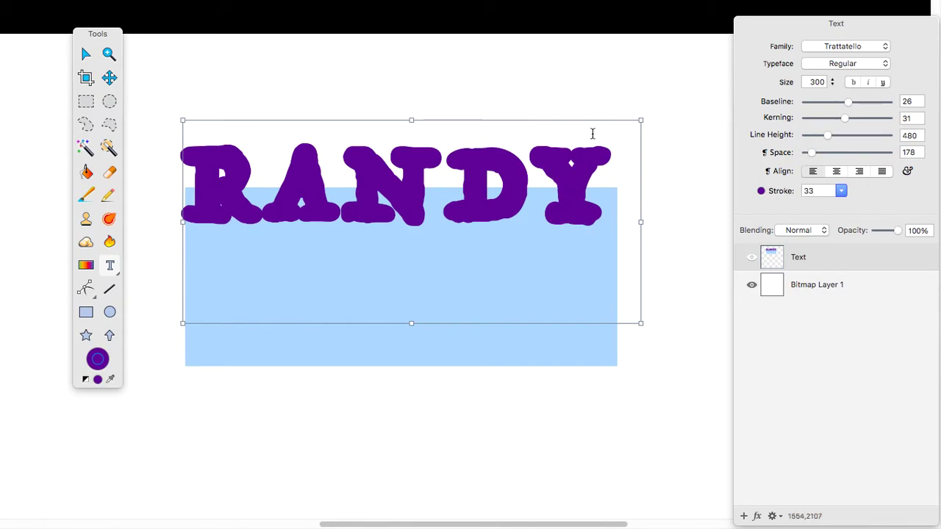
# Step: Reduce the RANDY text stroke width from 33 to 7
pyautogui.click(841, 191)
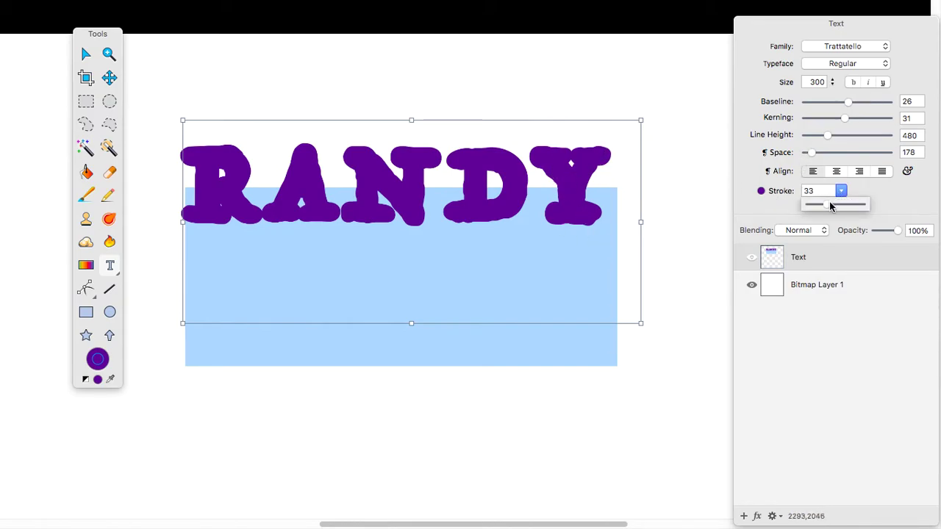
pyautogui.moveTo(829, 203); pyautogui.dragTo(814, 207)
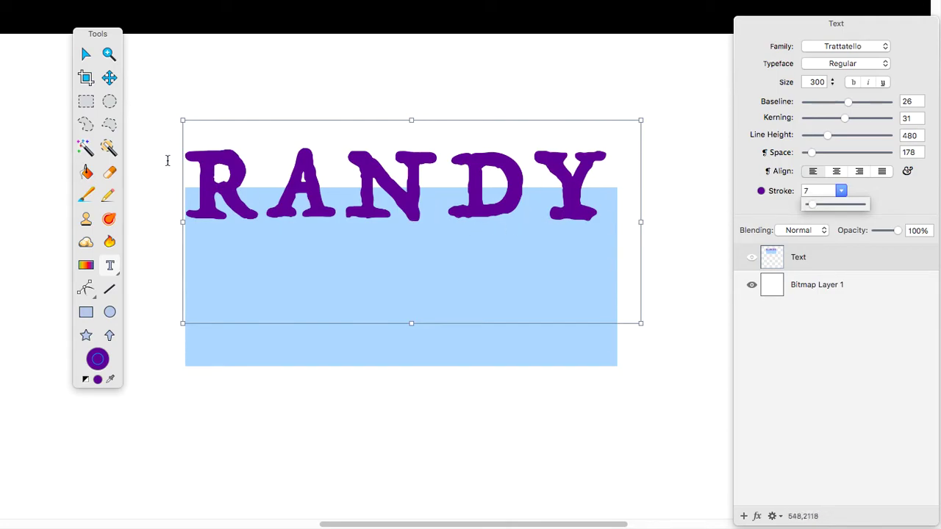
pyautogui.click(491, 208)
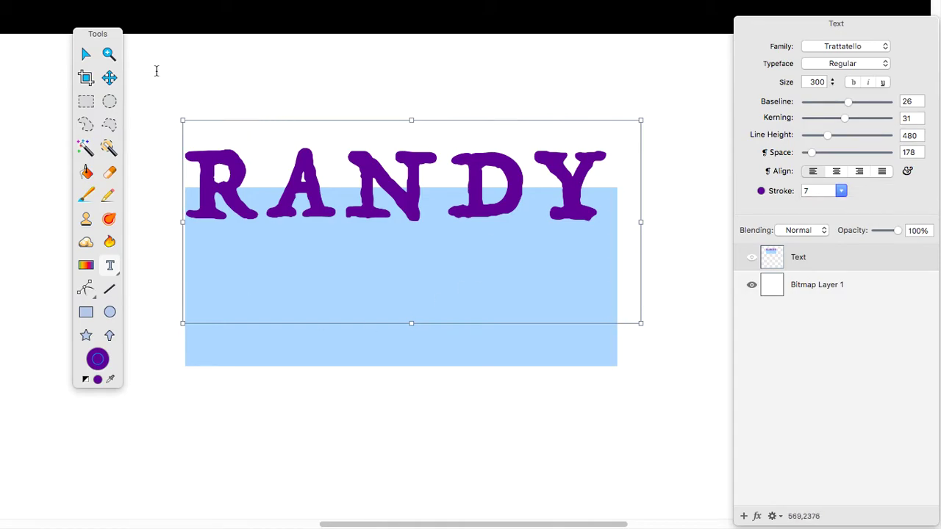
# Step: Commit the text, reselect the RANDY layer and set its outline colour to Blueberry
pyautogui.click(85, 53)
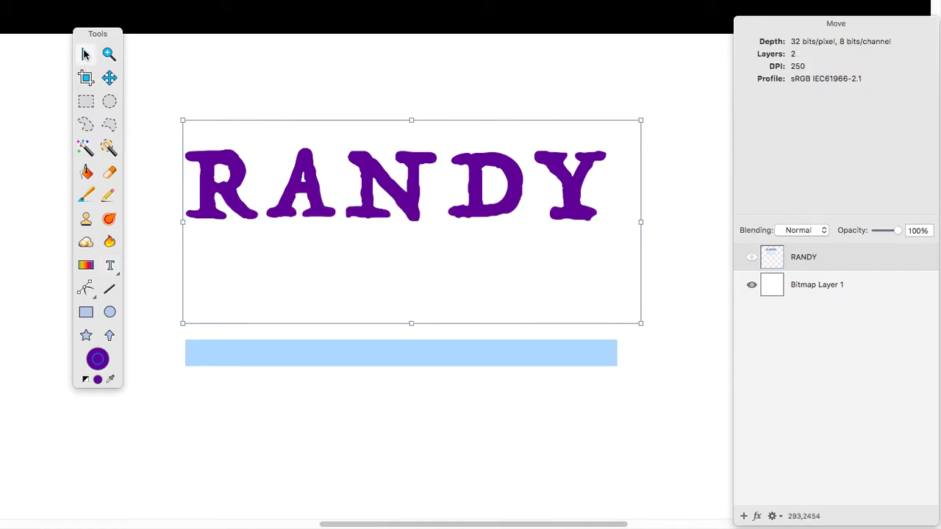
pyautogui.click(265, 92)
pyautogui.click(372, 189)
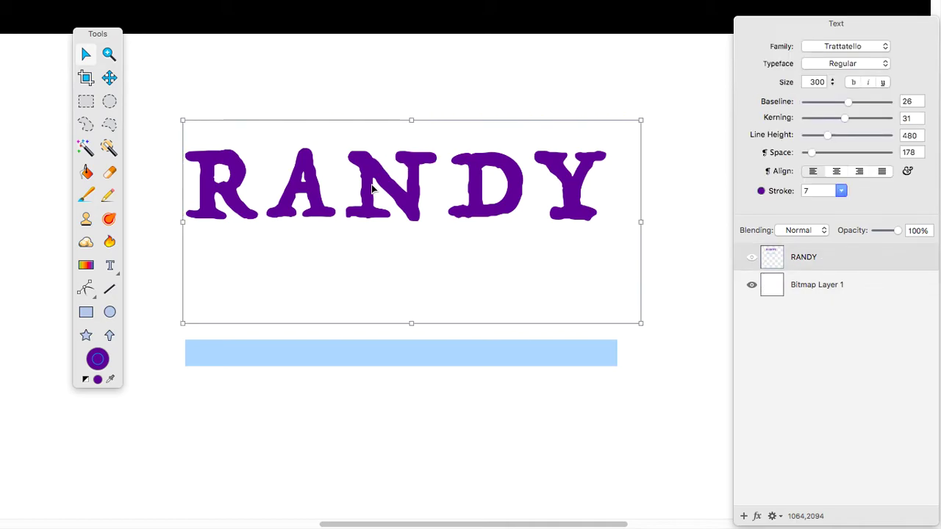
pyautogui.click(761, 192)
pyautogui.click(644, 337)
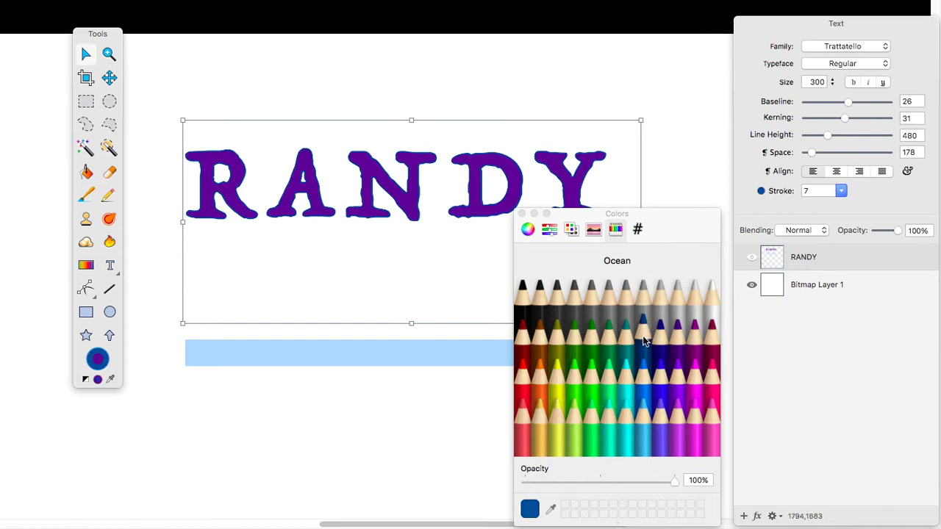
pyautogui.click(659, 374)
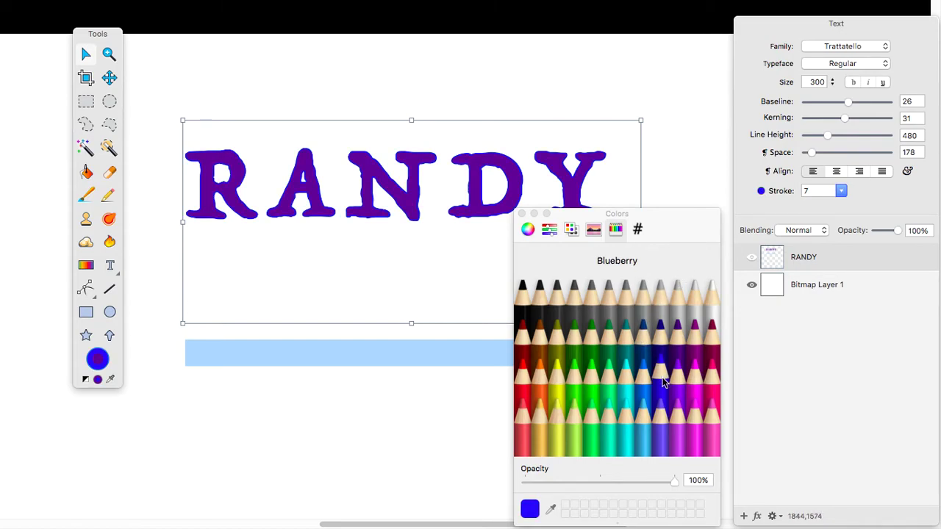
# Step: Thicken the RANDY outline to 25 and make it Spring green
pyautogui.click(841, 191)
pyautogui.moveTo(814, 209); pyautogui.dragTo(825, 203)
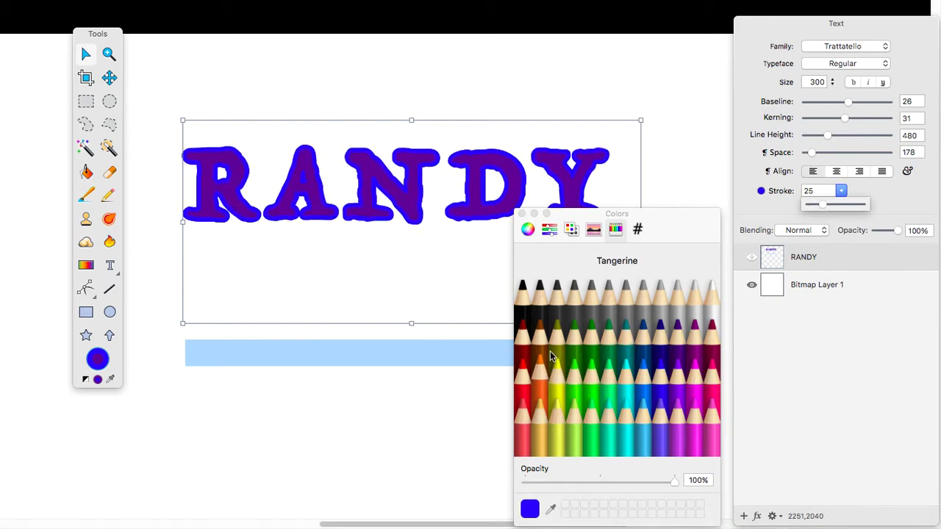
pyautogui.click(571, 230)
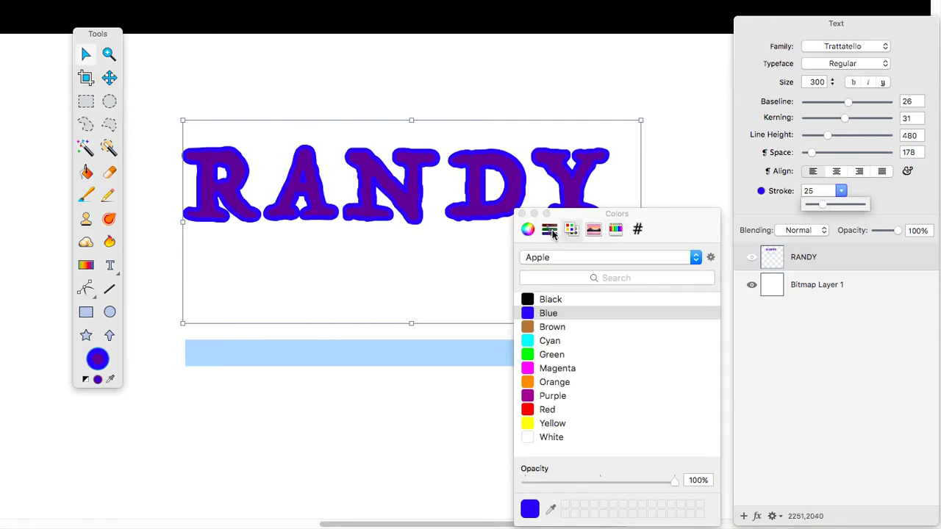
pyautogui.click(550, 230)
pyautogui.click(616, 231)
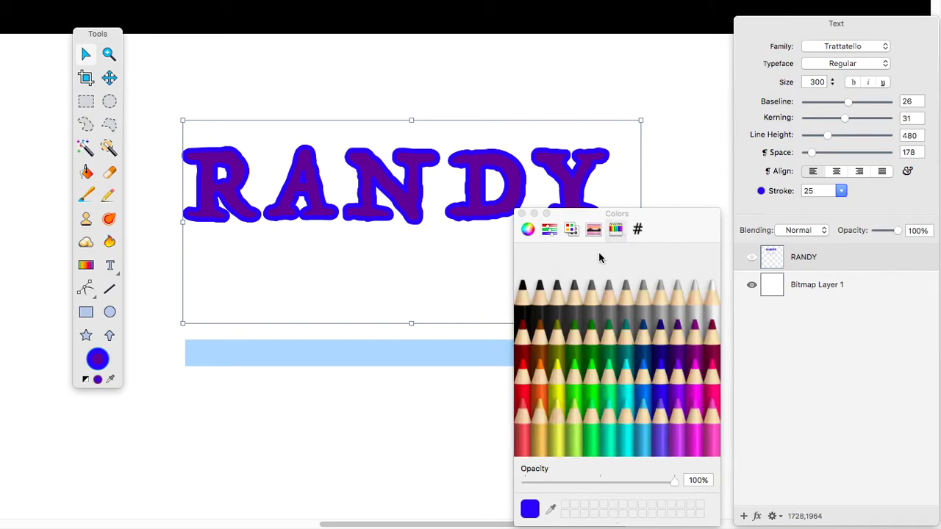
pyautogui.click(556, 338)
pyautogui.click(559, 379)
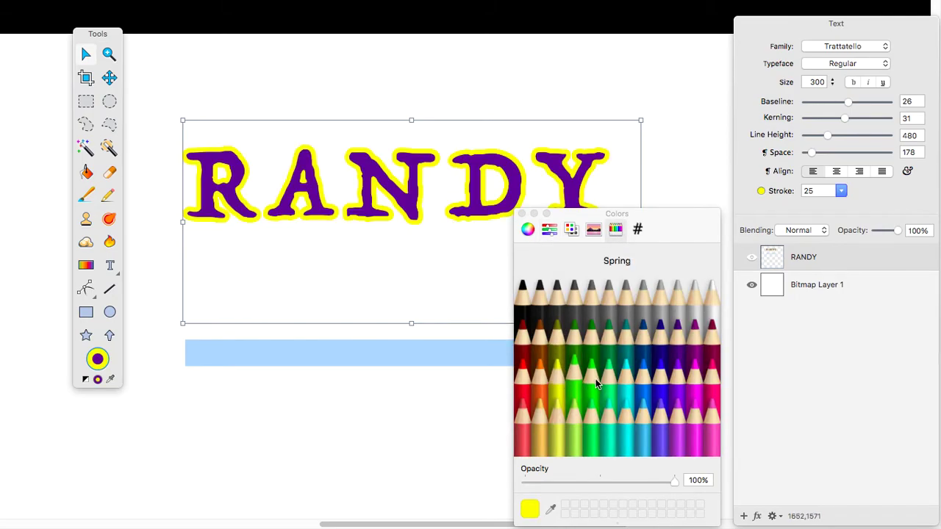
pyautogui.click(592, 383)
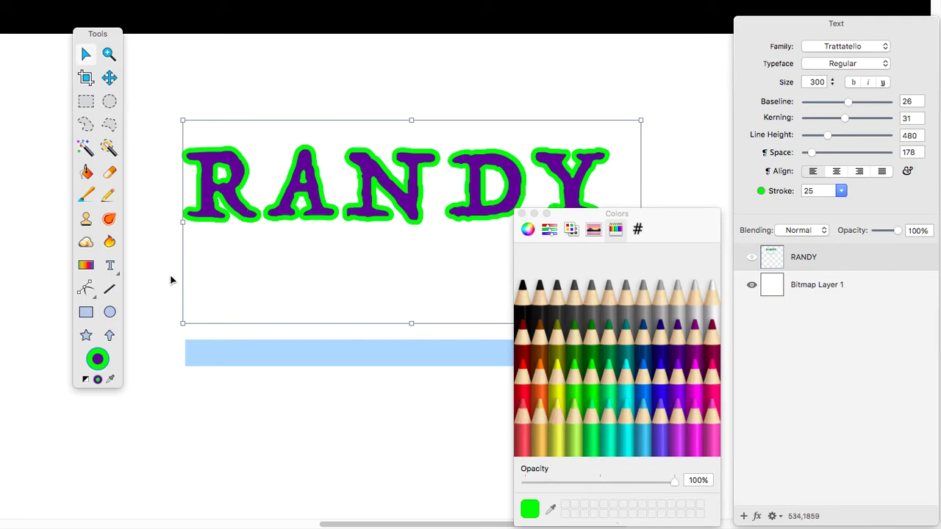
# Step: Fill the RANDY letters with Lead near-black, then deselect the text layer
pyautogui.click(98, 362)
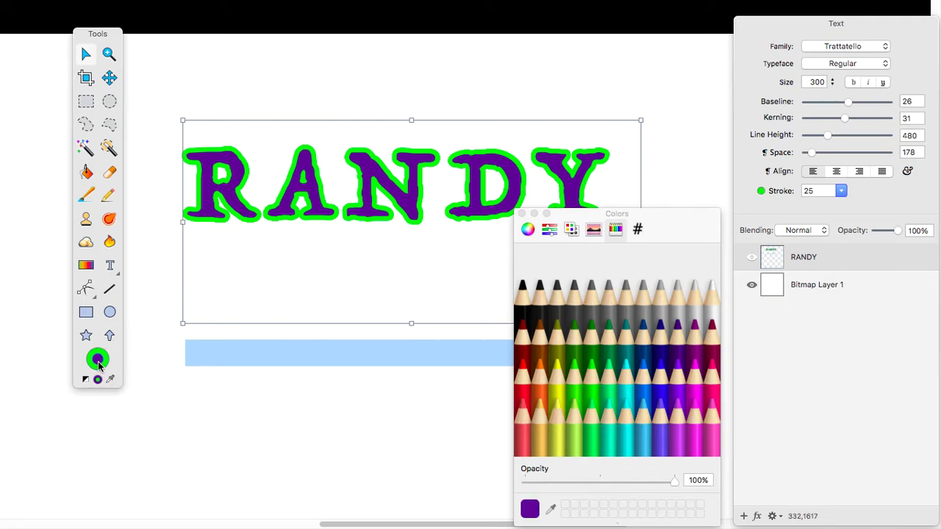
pyautogui.click(545, 309)
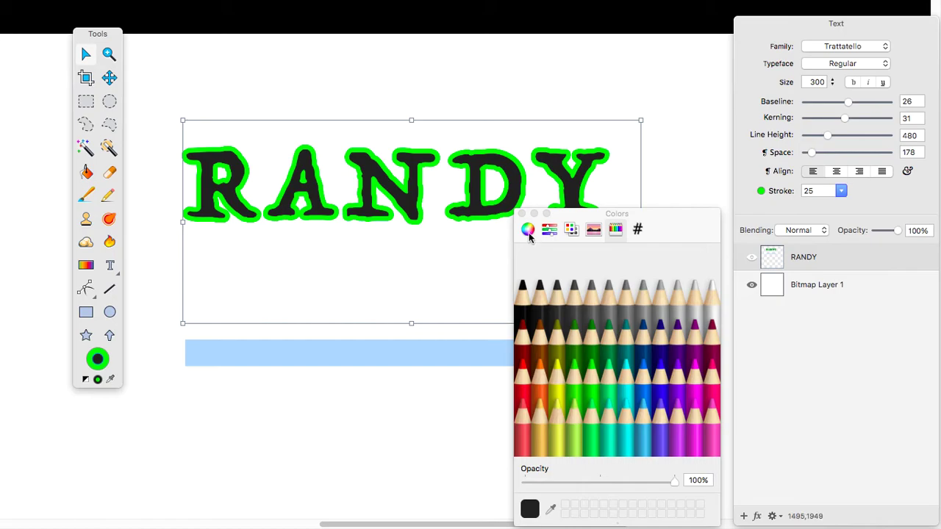
pyautogui.moveTo(565, 220); pyautogui.dragTo(801, 316)
pyautogui.click(206, 89)
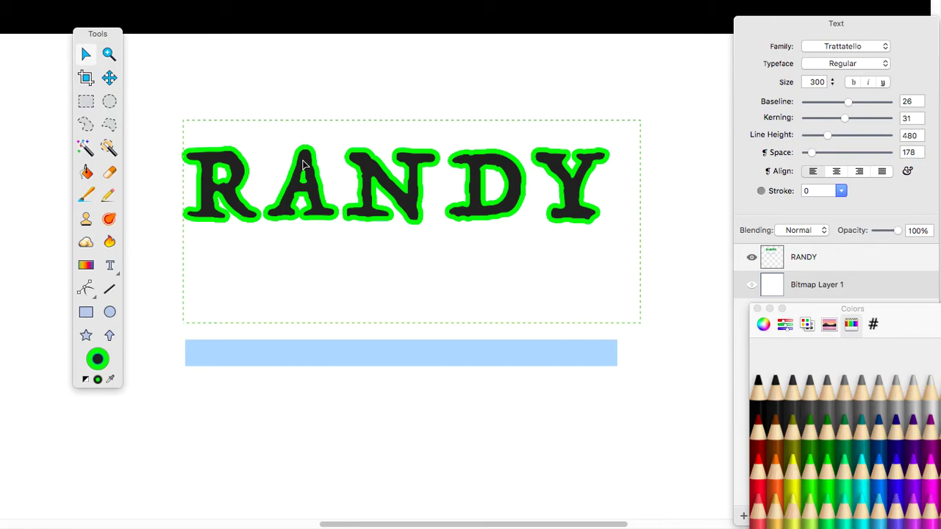
# Step: Reselect the RANDY text layer and reveal the shadow options in the Rectangle tool panel
pyautogui.click(86, 316)
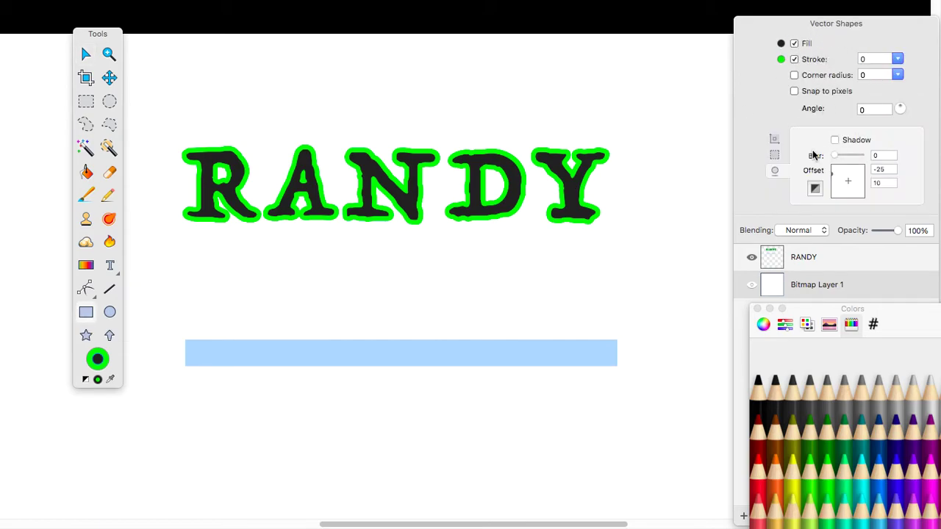
pyautogui.click(775, 173)
pyautogui.click(835, 139)
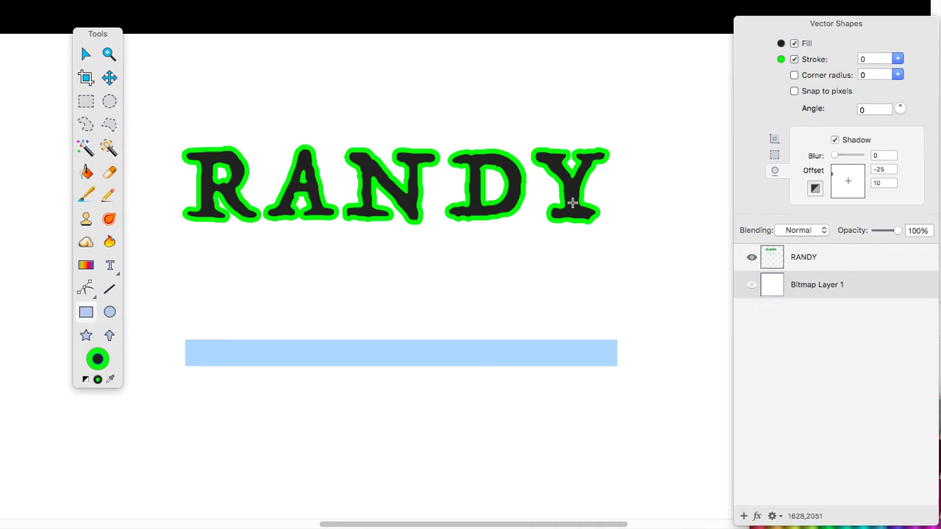
pyautogui.click(86, 54)
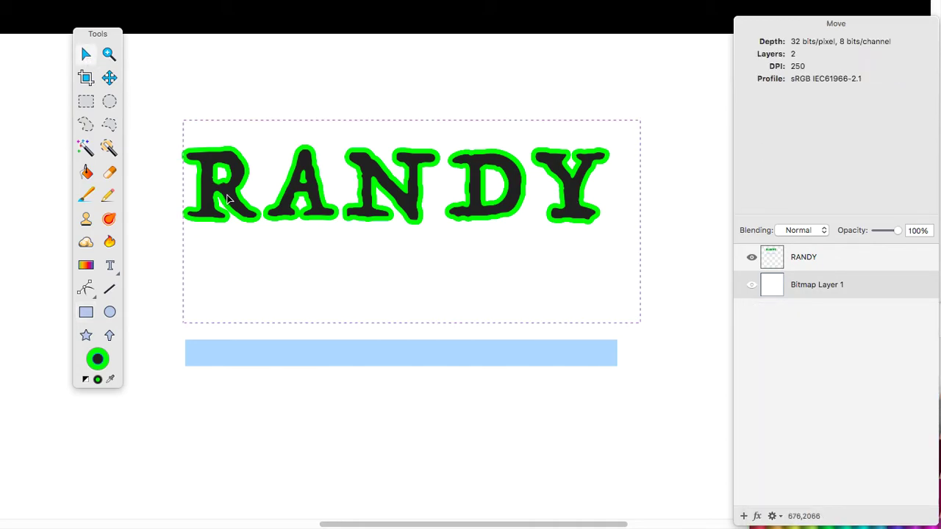
pyautogui.click(227, 195)
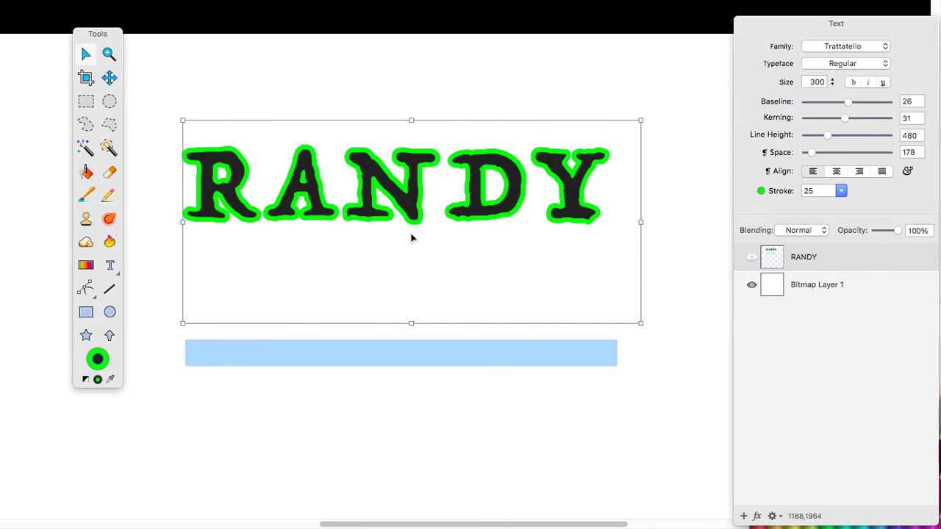
pyautogui.click(86, 314)
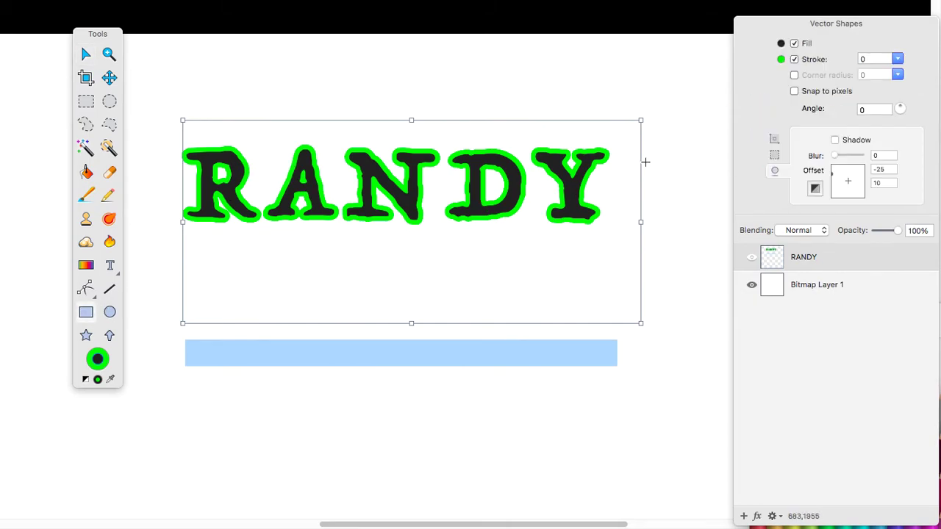
# Step: Enable a drop shadow on RANDY with offset -13, 12 and blur 12
pyautogui.click(835, 140)
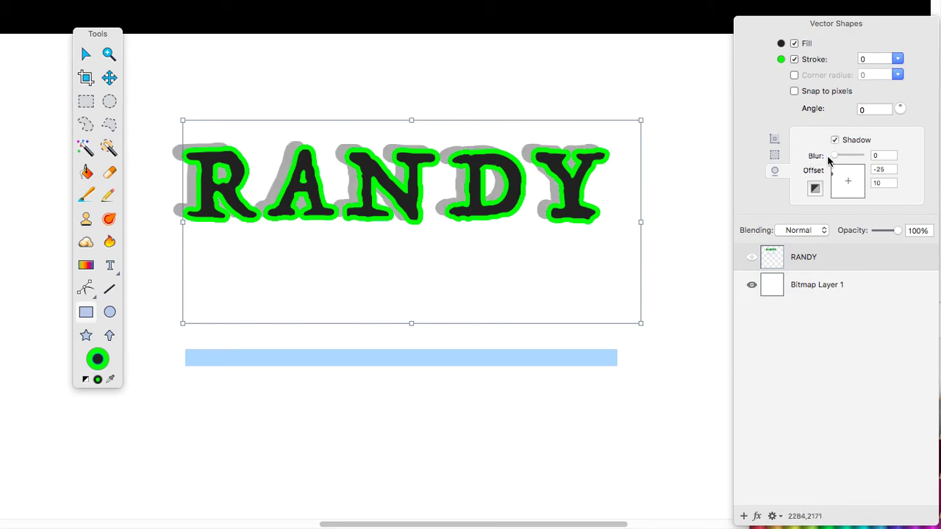
pyautogui.moveTo(837, 179)
pyautogui.mouseDown()
pyautogui.moveTo(857, 191)
pyautogui.moveTo(841, 181)
pyautogui.mouseUp()
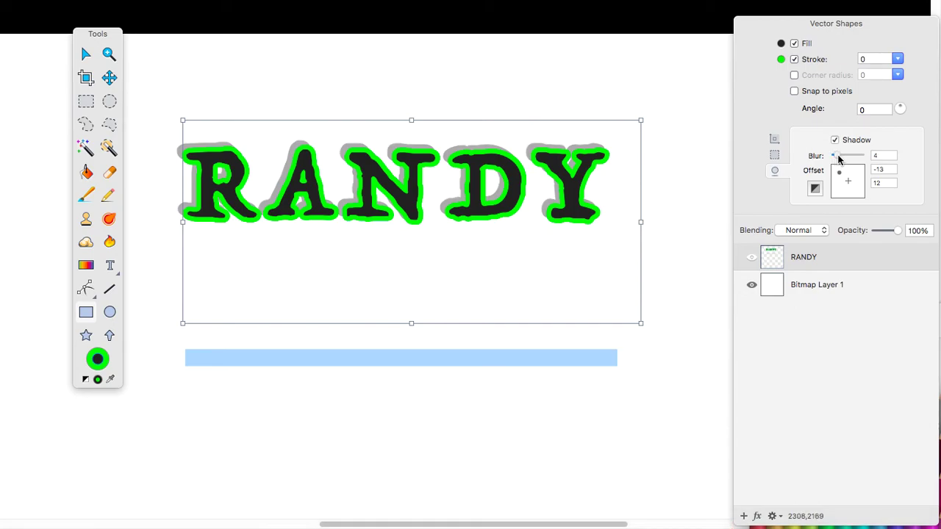
pyautogui.moveTo(838, 160); pyautogui.dragTo(840, 160)
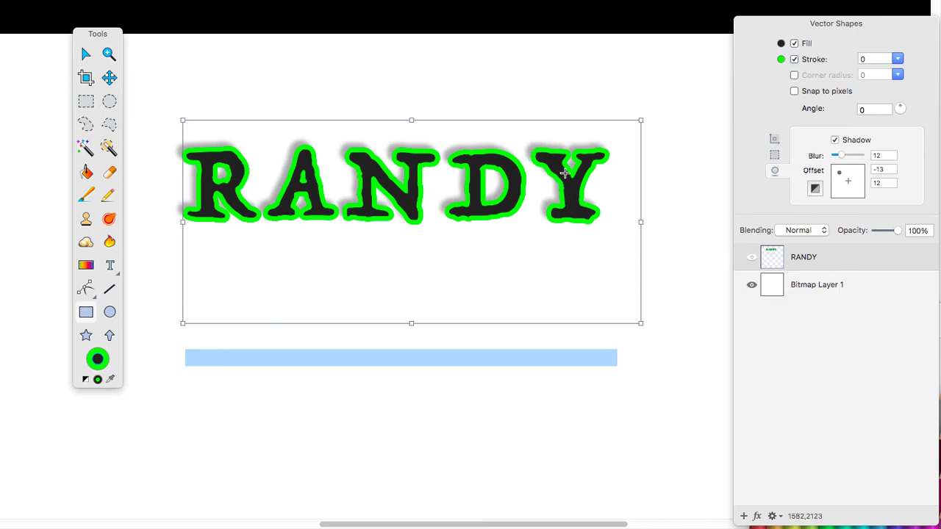
# Step: Color RANDY's shadow Midnight blue at 100% opacity and raise its blur to 18
pyautogui.click(815, 190)
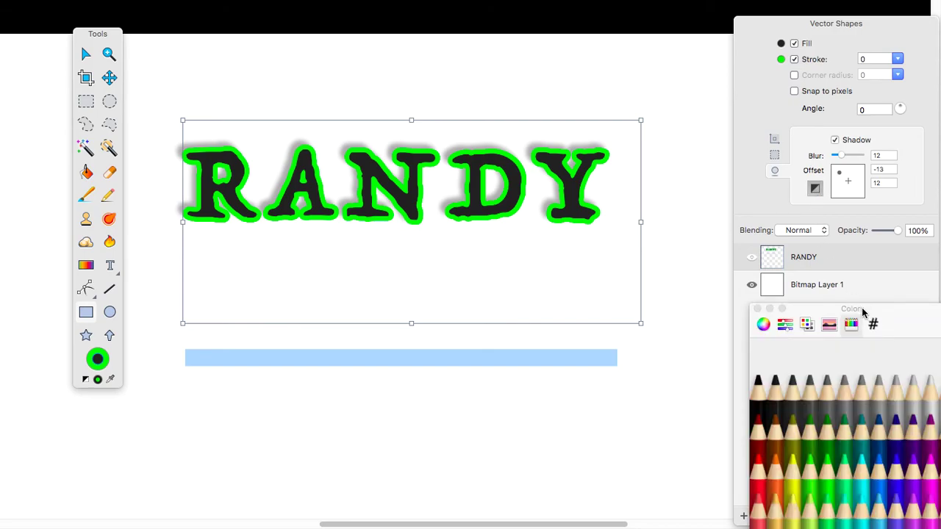
pyautogui.moveTo(864, 312); pyautogui.dragTo(814, 132)
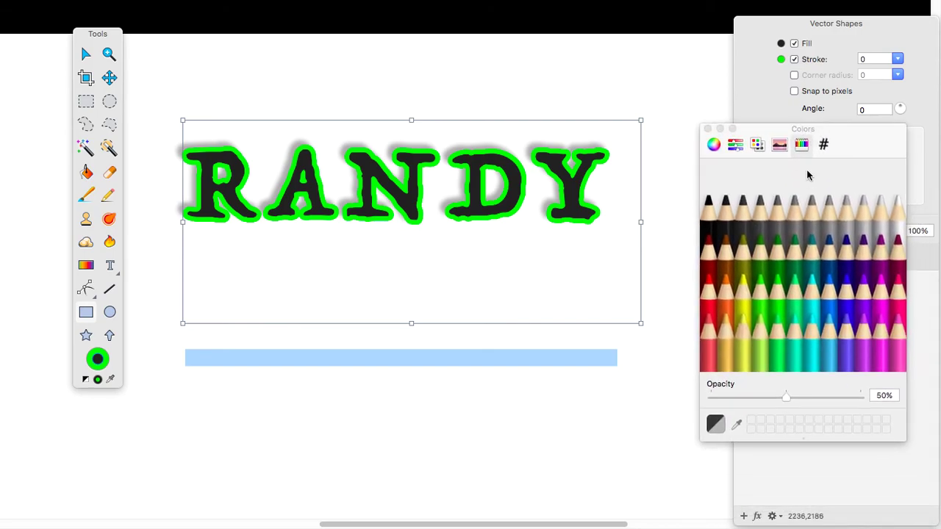
pyautogui.click(849, 261)
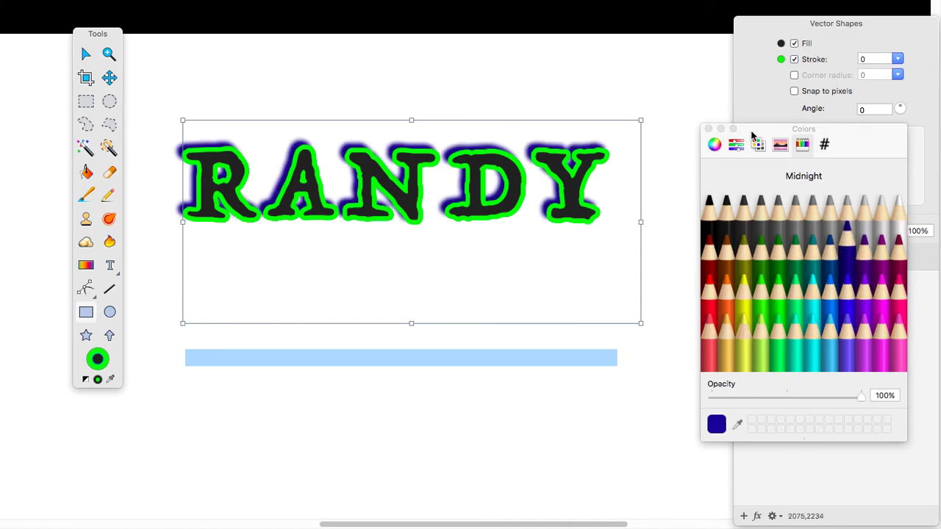
pyautogui.moveTo(749, 137); pyautogui.dragTo(795, 270)
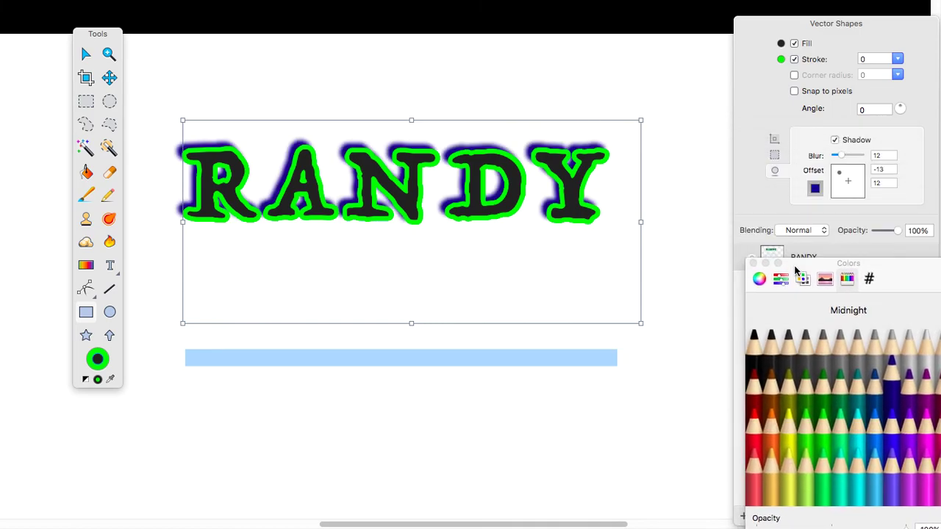
pyautogui.click(844, 160)
pyautogui.moveTo(844, 160); pyautogui.dragTo(848, 159)
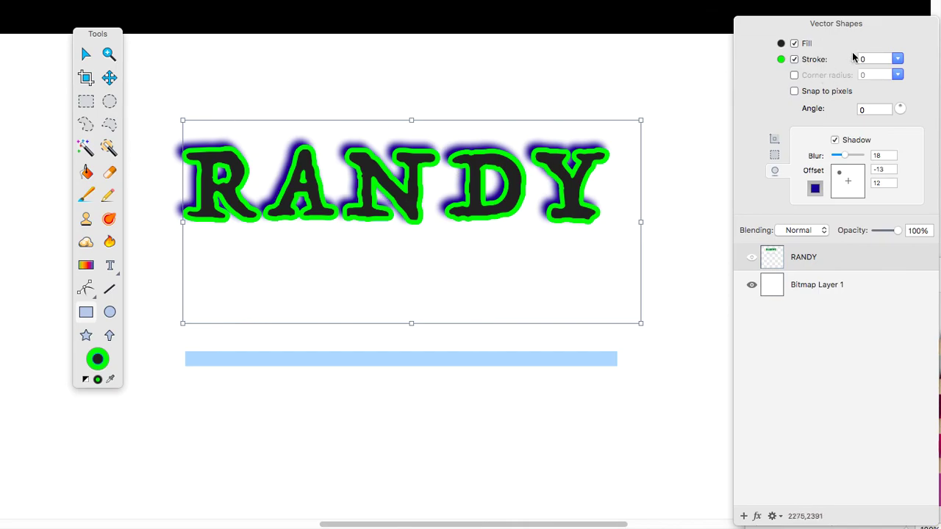
# Step: Reselect the RANDY text with the Move tool and lower its green stroke width to 18
pyautogui.click(86, 314)
pyautogui.click(86, 55)
pyautogui.click(228, 190)
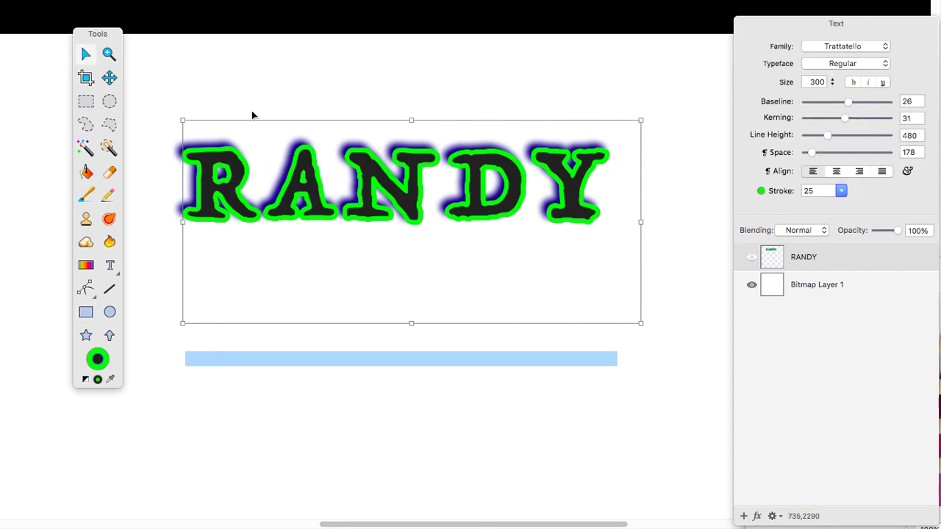
pyautogui.click(250, 118)
pyautogui.click(232, 183)
pyautogui.click(842, 192)
pyautogui.moveTo(824, 205); pyautogui.dragTo(820, 205)
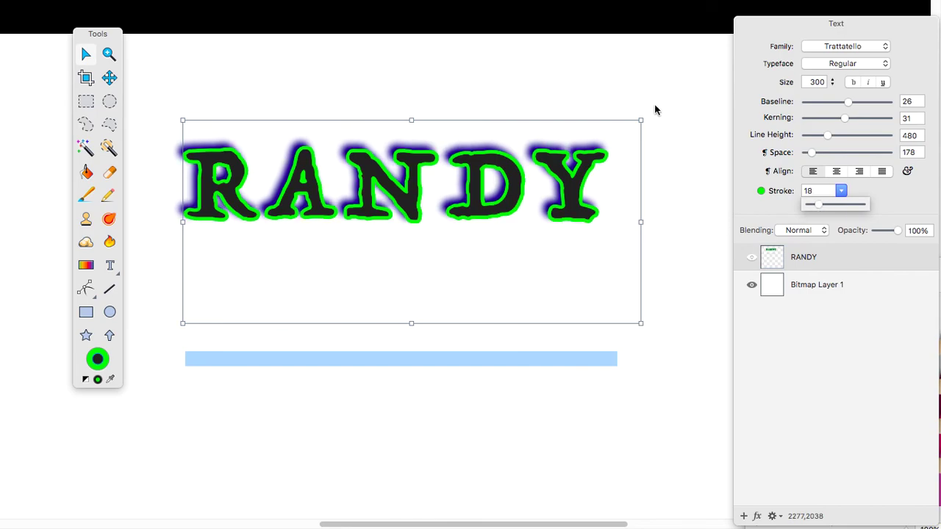